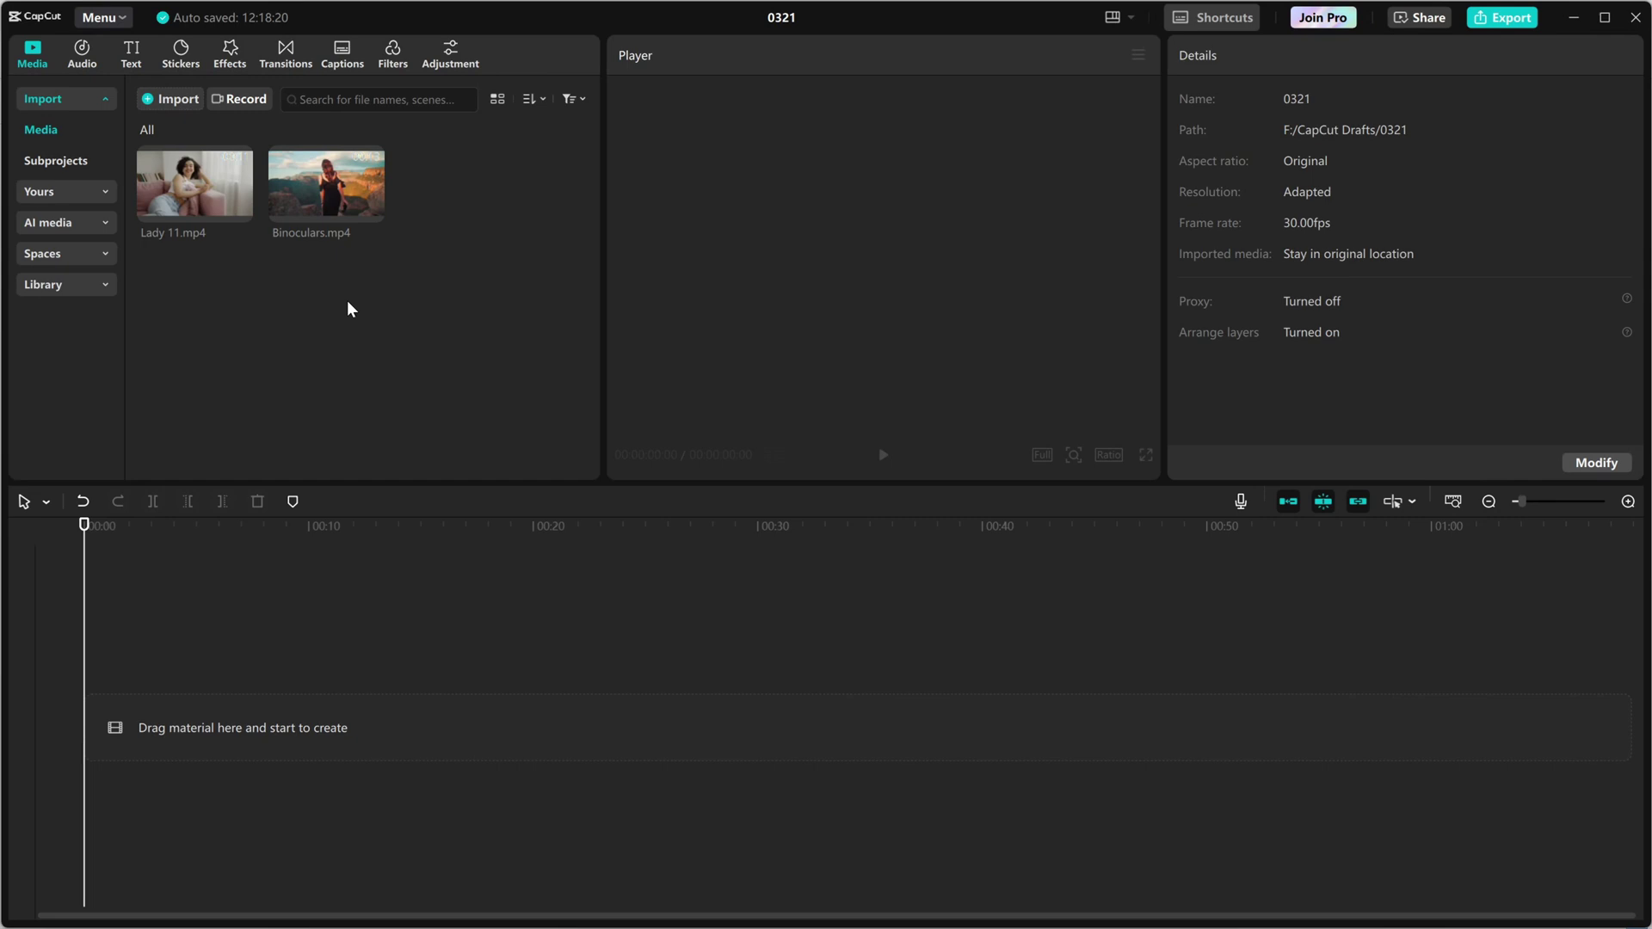
# Place Lady 11 and Binoculars back to back on the timeline and play from near the cut.
pyautogui.moveTo(407, 320)
pyautogui.mouseDown()
pyautogui.moveTo(187, 185)
pyautogui.moveTo(136, 707)
pyautogui.mouseUp()
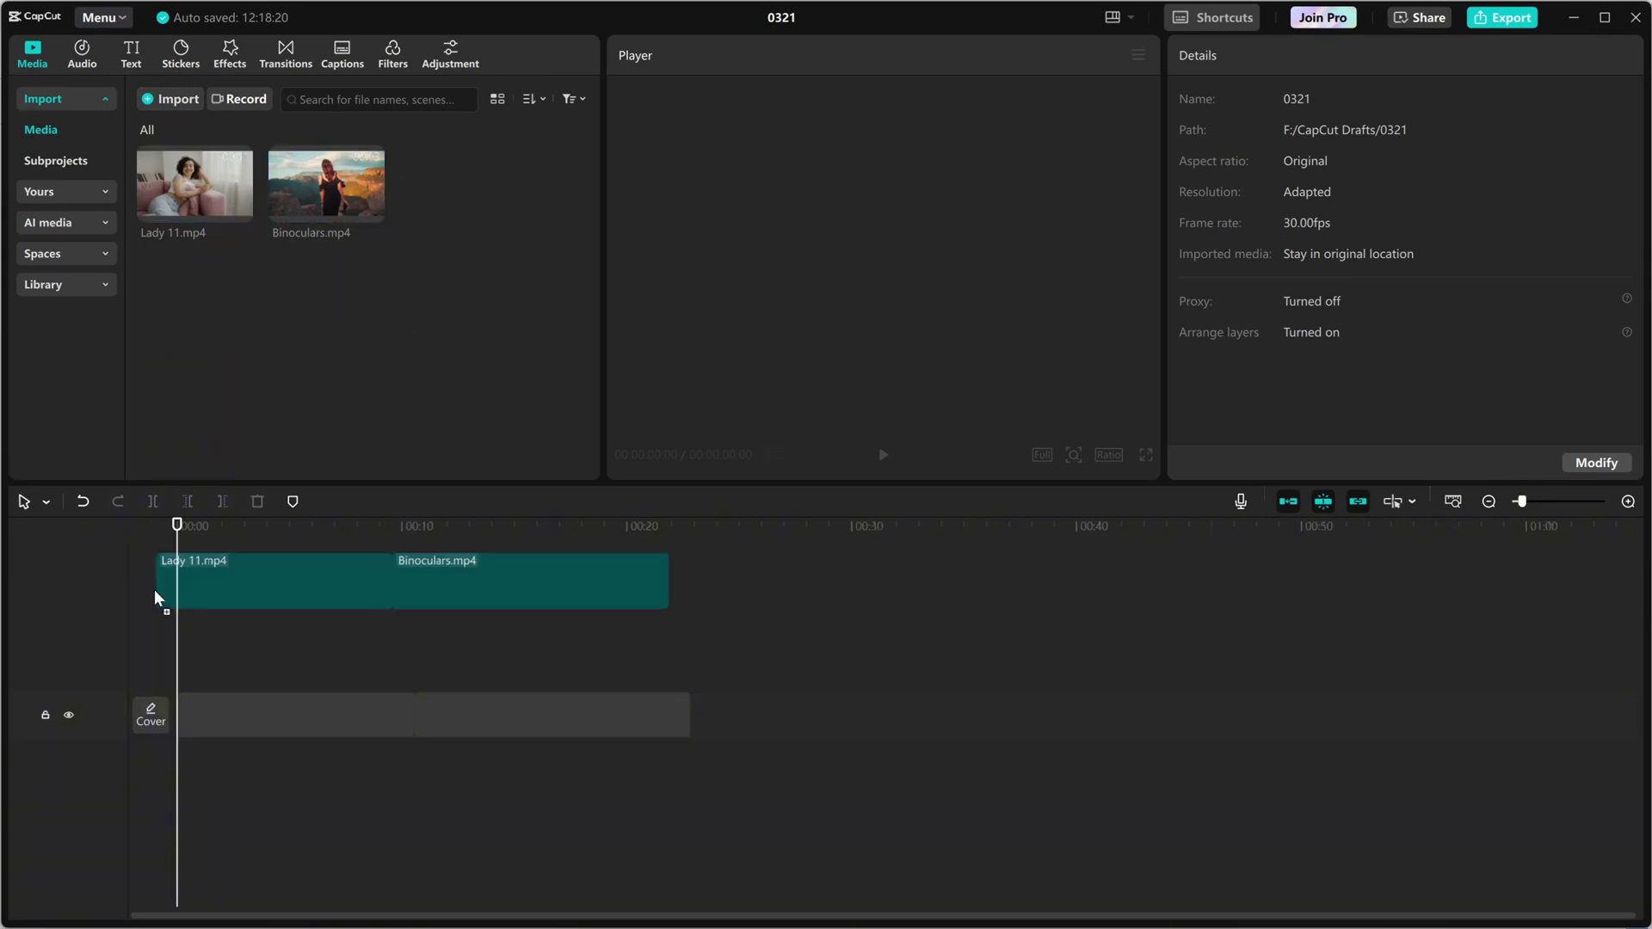
pyautogui.click(364, 644)
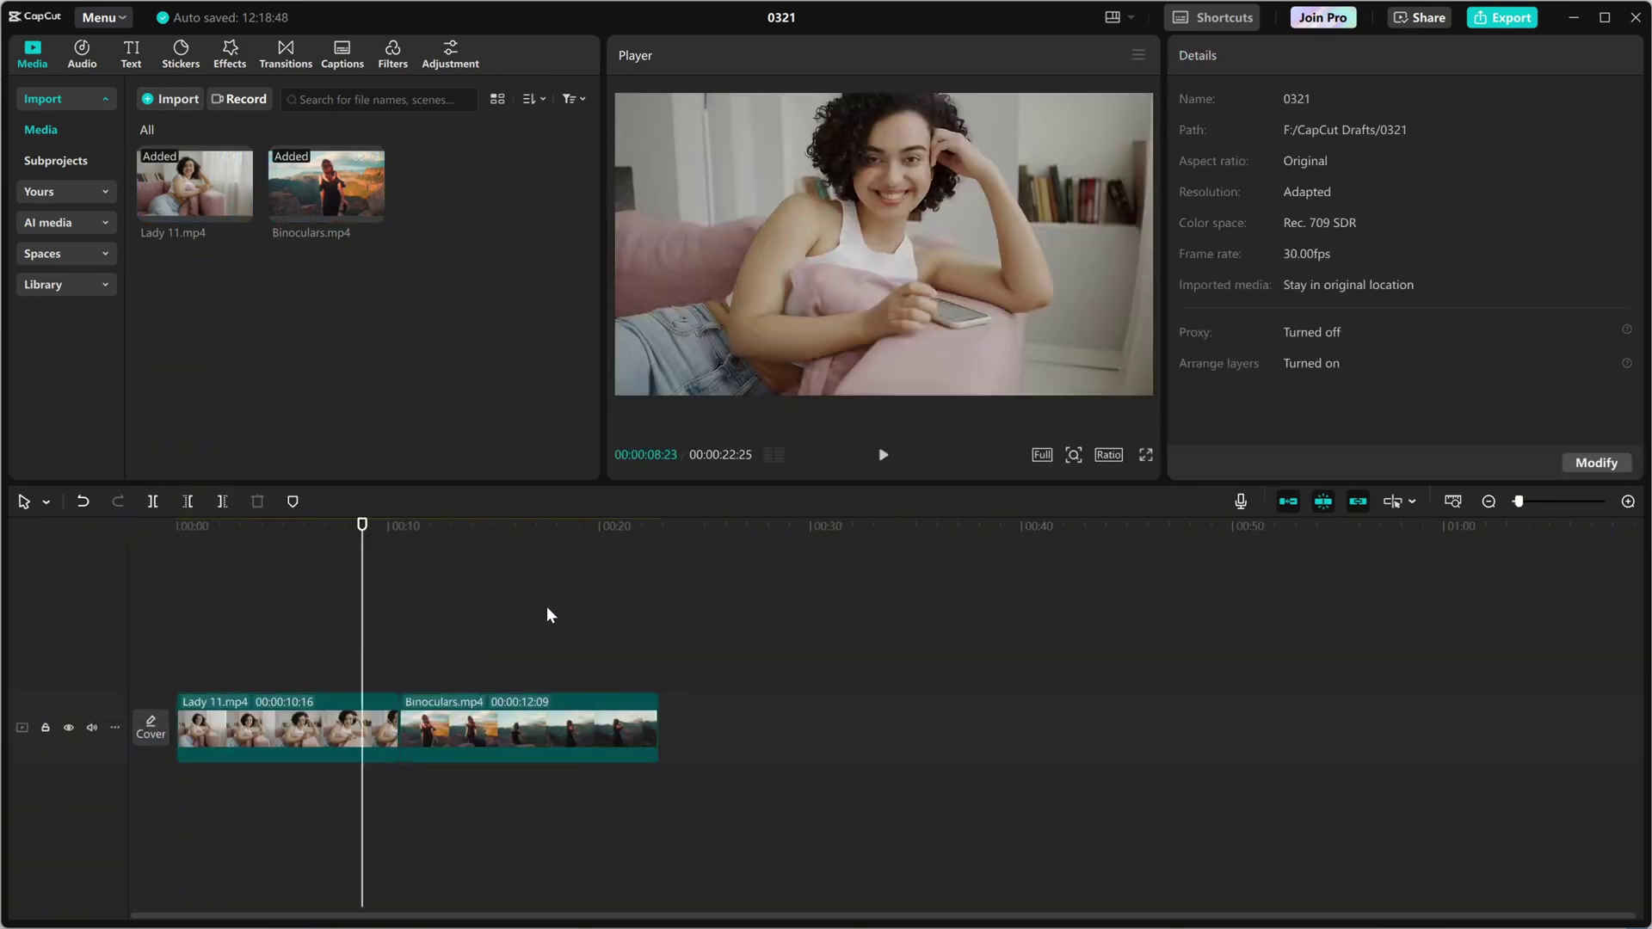
pyautogui.press('space')
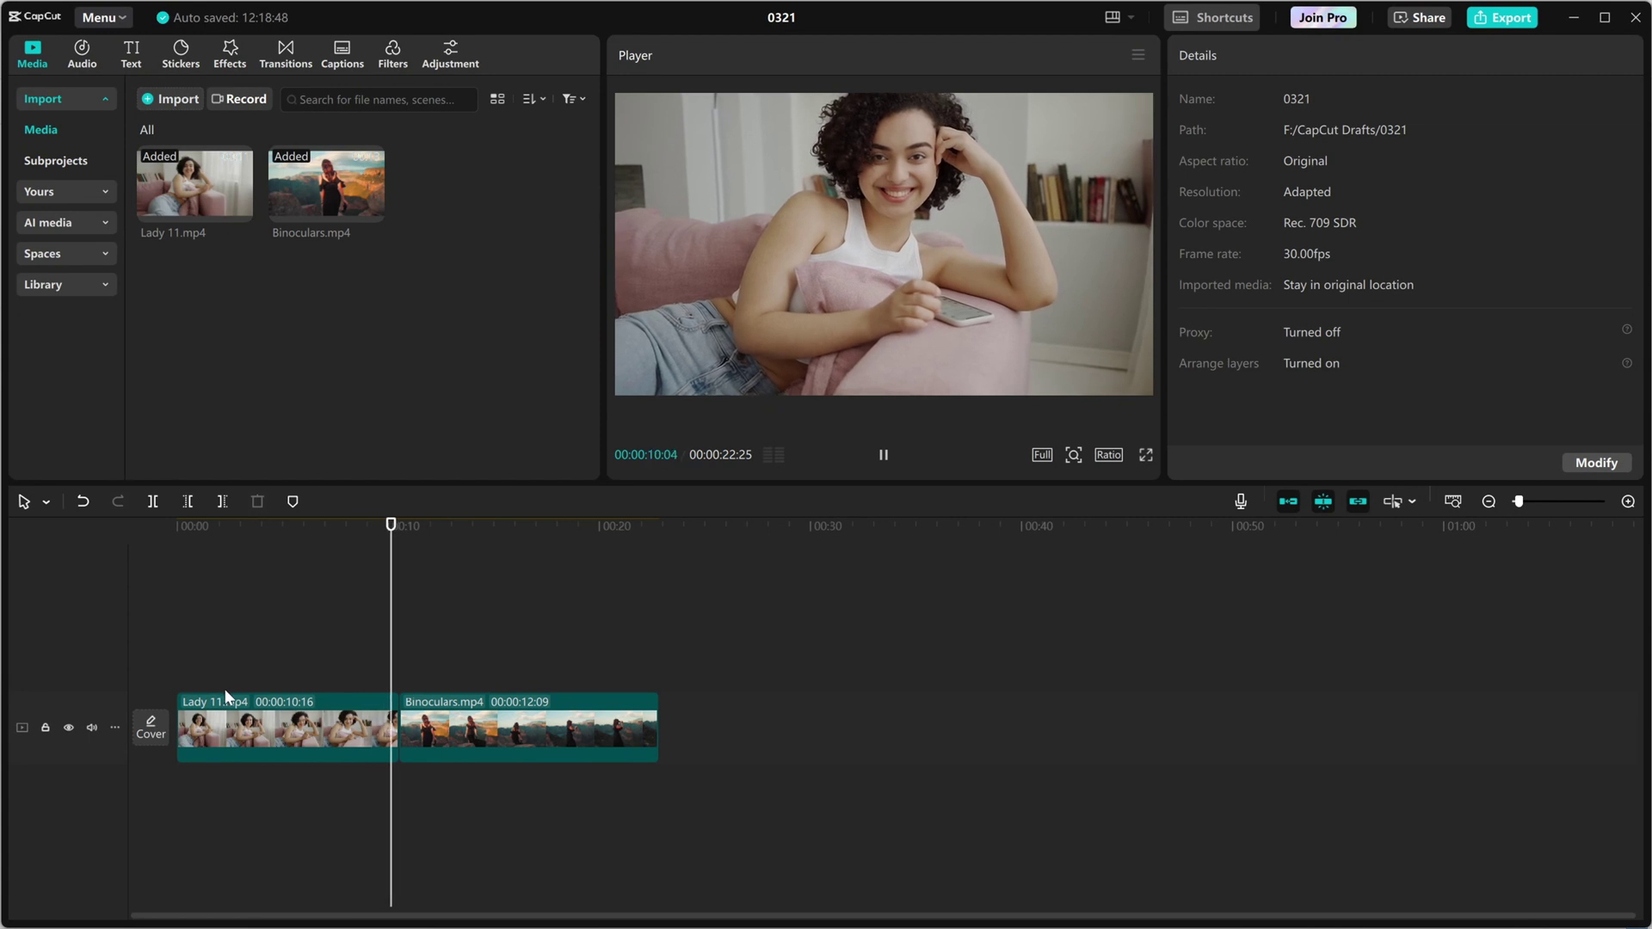
# Pause, fit the edit to the timeline, and search transitions for 'shutter'.
pyautogui.press('space')
pyautogui.click(1488, 501)
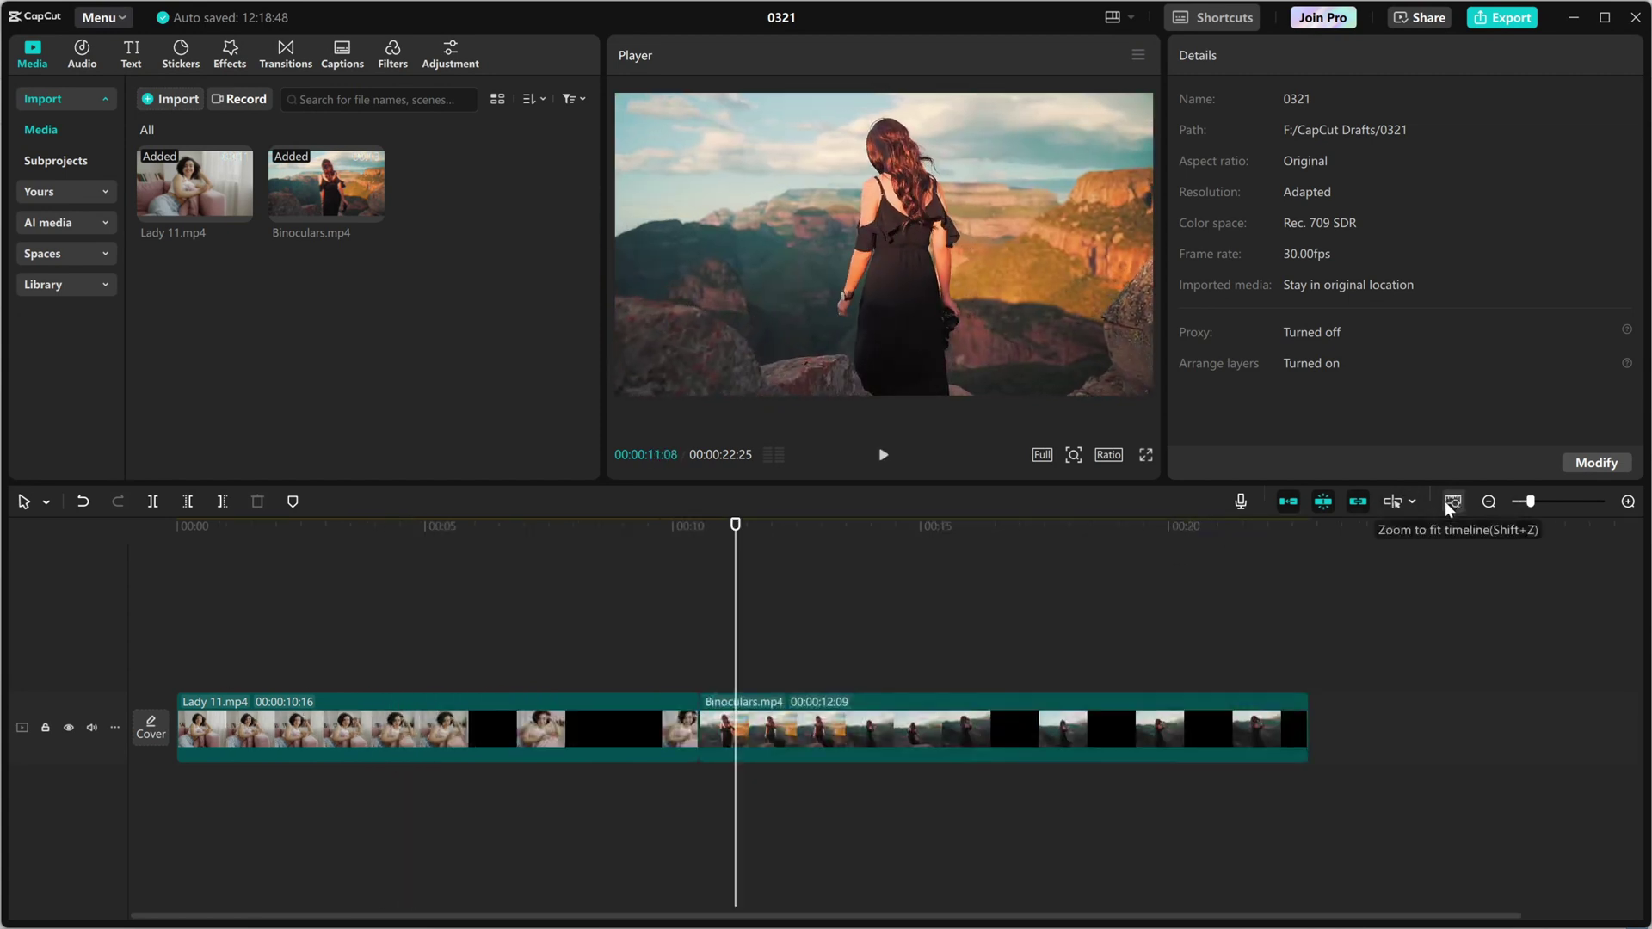
pyautogui.click(285, 54)
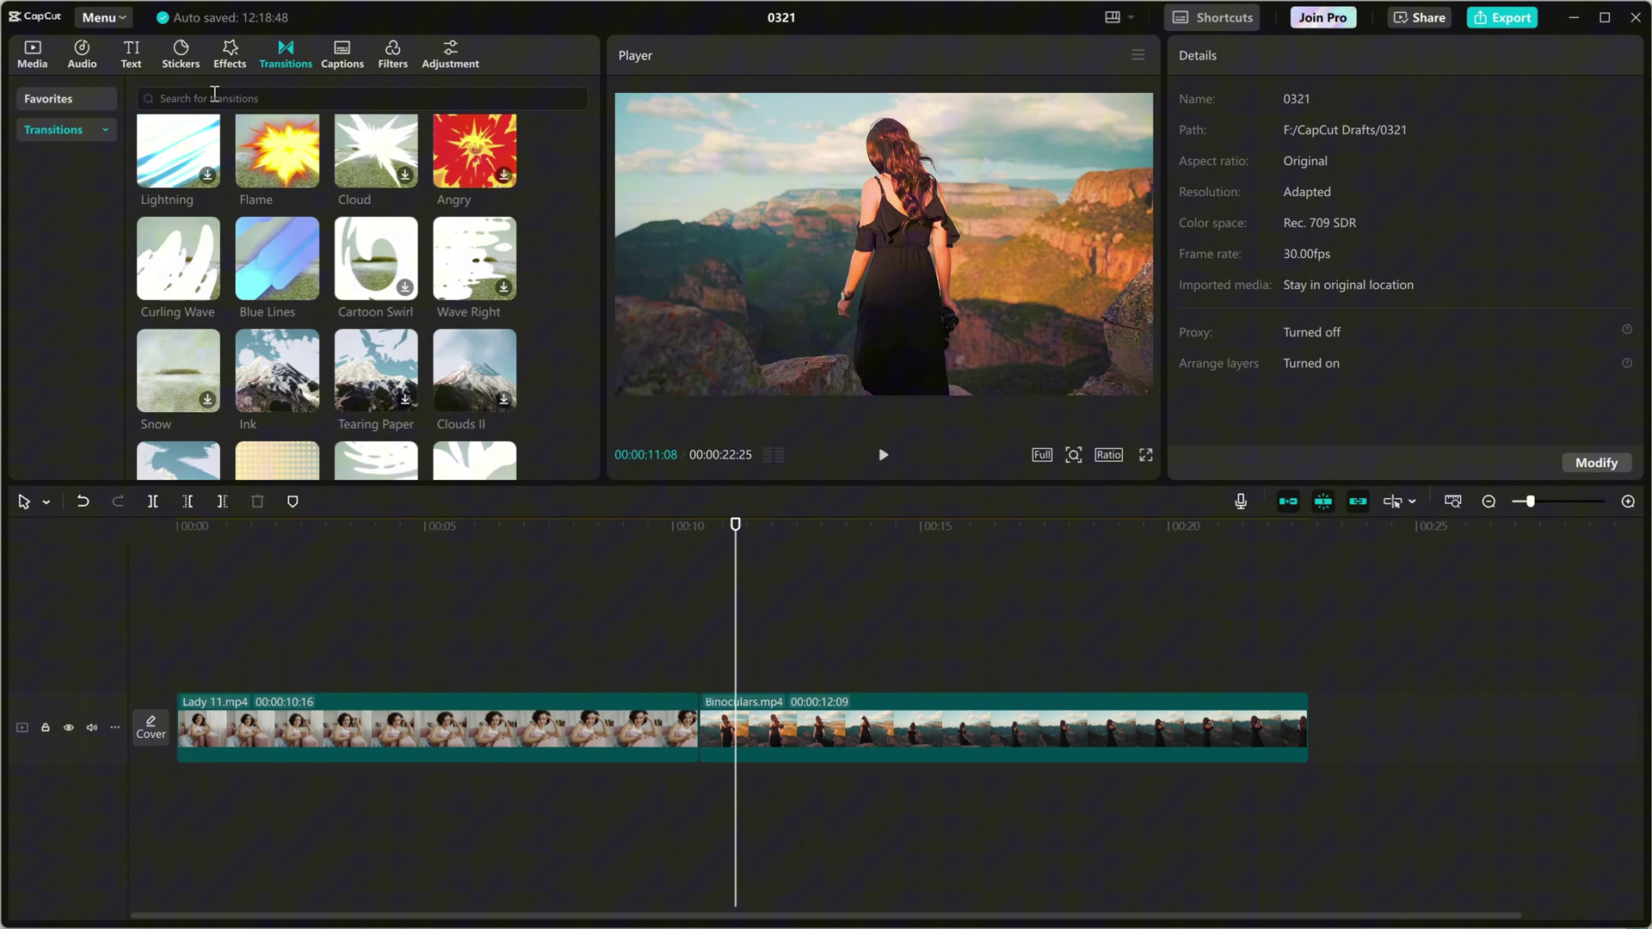
pyautogui.write('shutter')
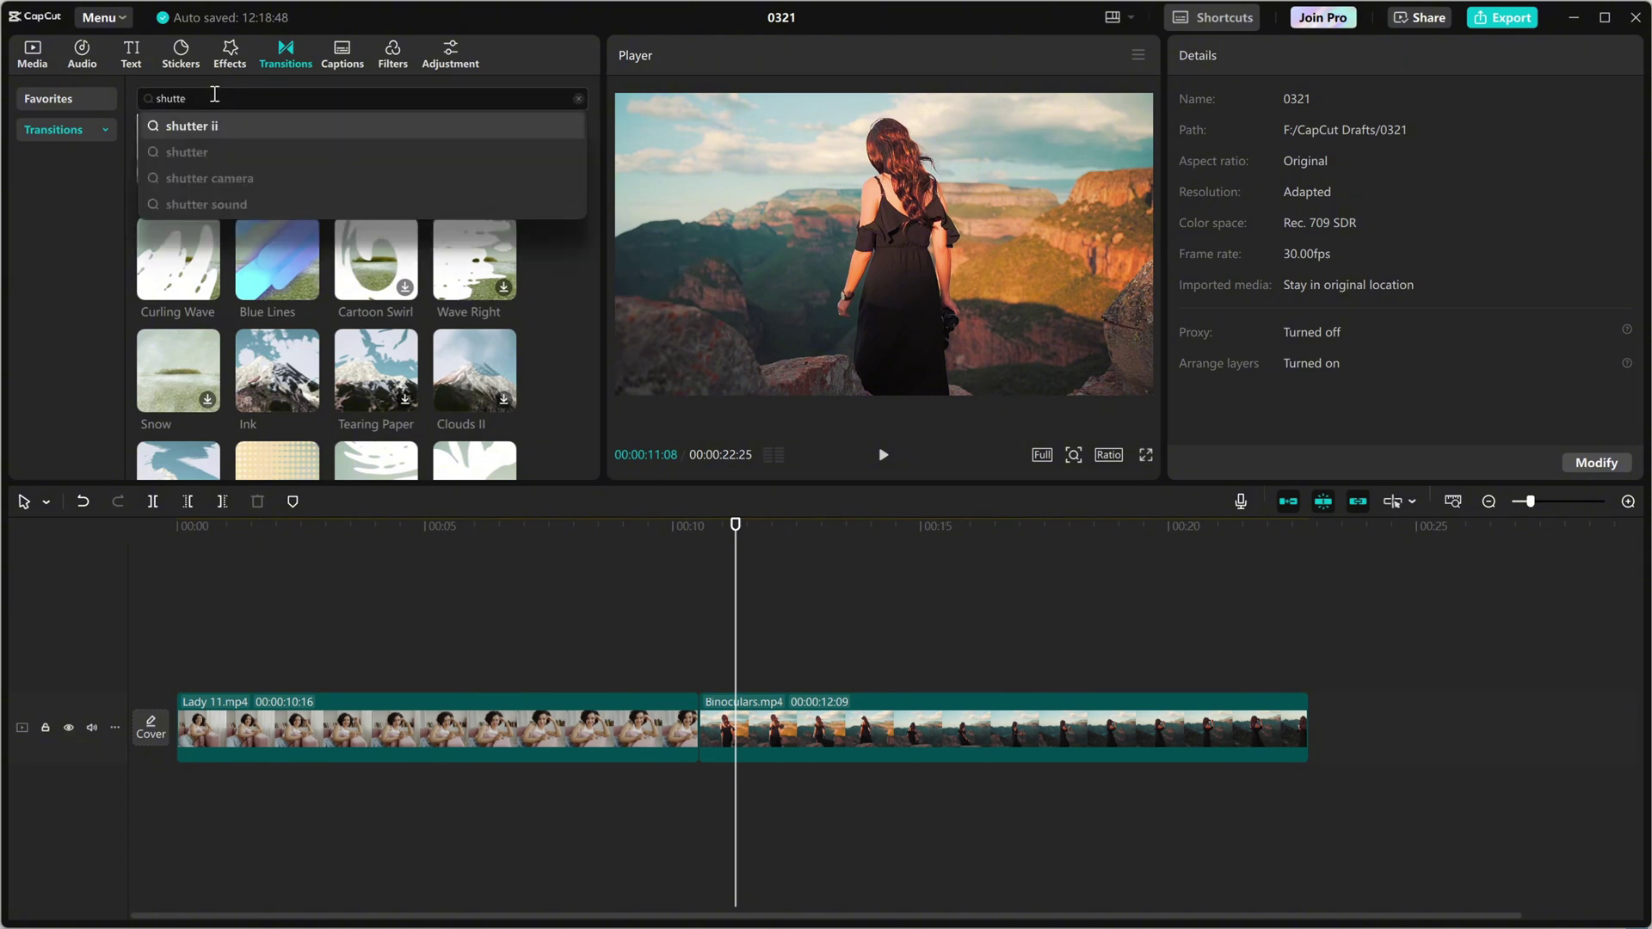
pyautogui.press('Return')
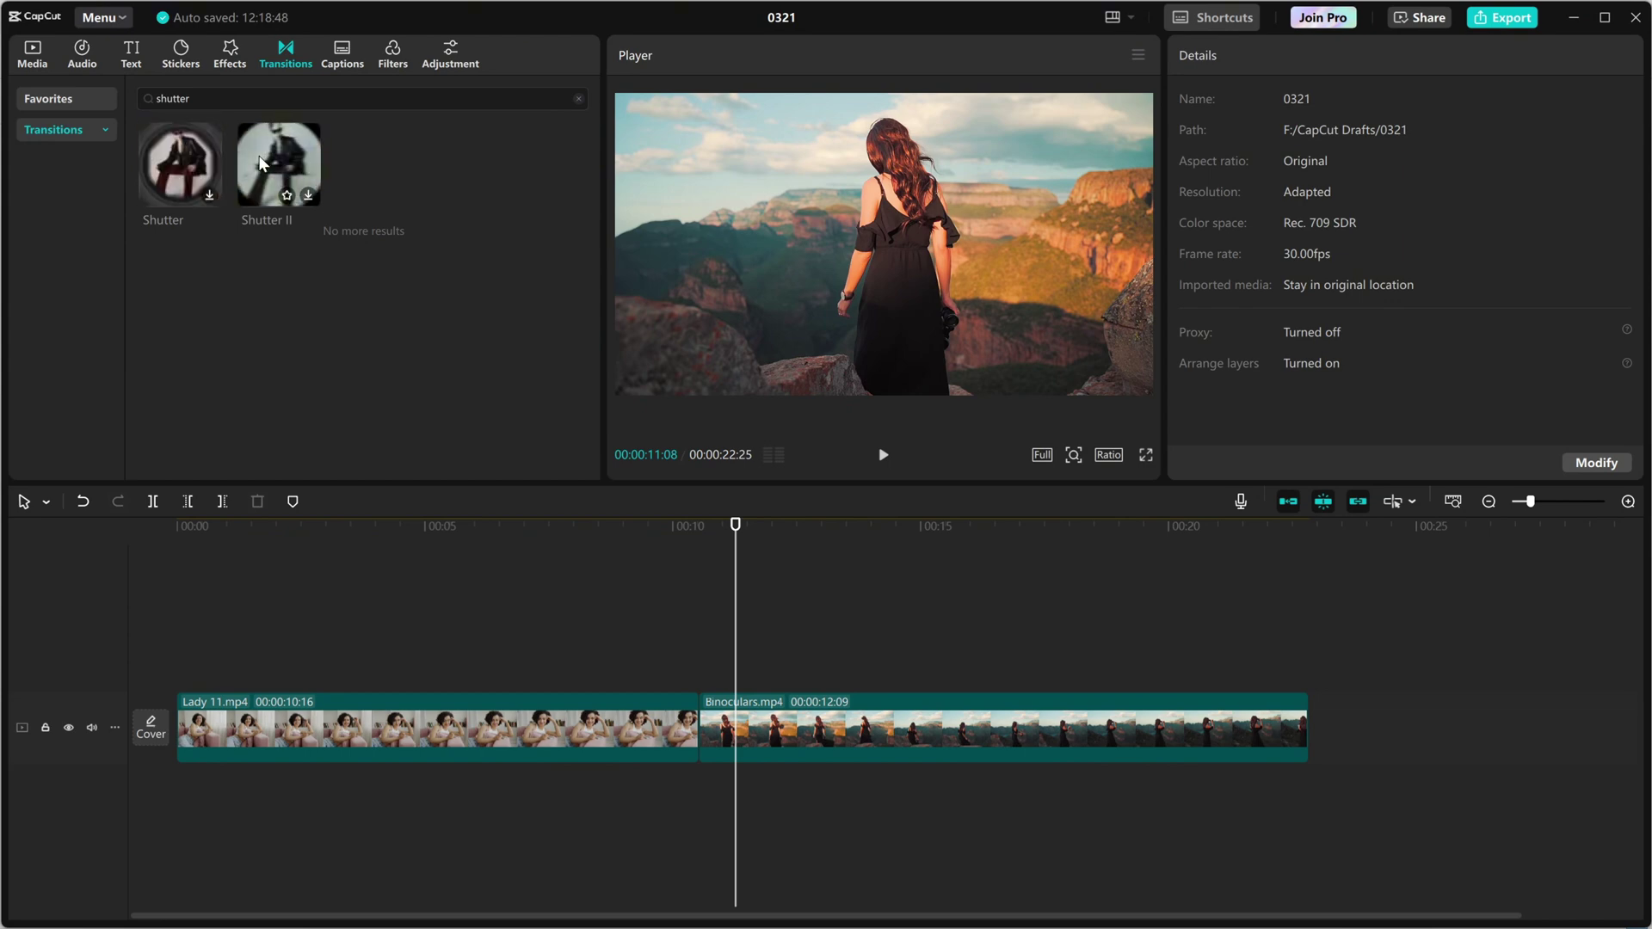
# Drop the Shutter transition onto the cut between the clips, accepting duplicate frames.
pyautogui.moveTo(173, 155); pyautogui.dragTo(538, 616)
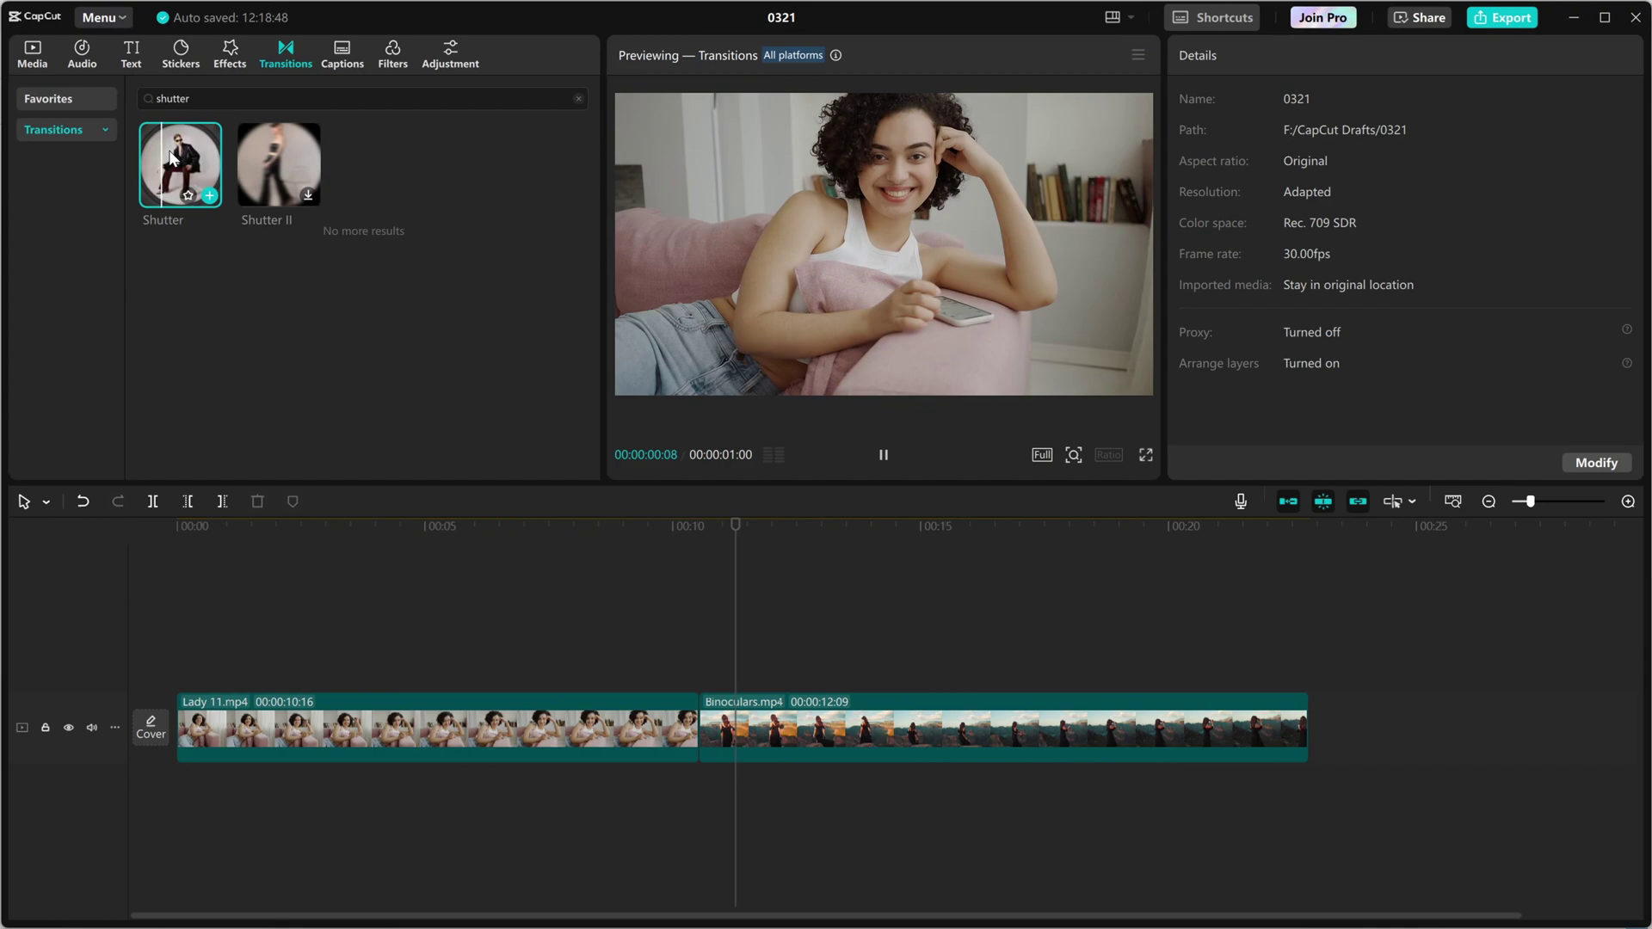
pyautogui.moveTo(676, 729); pyautogui.dragTo(684, 730)
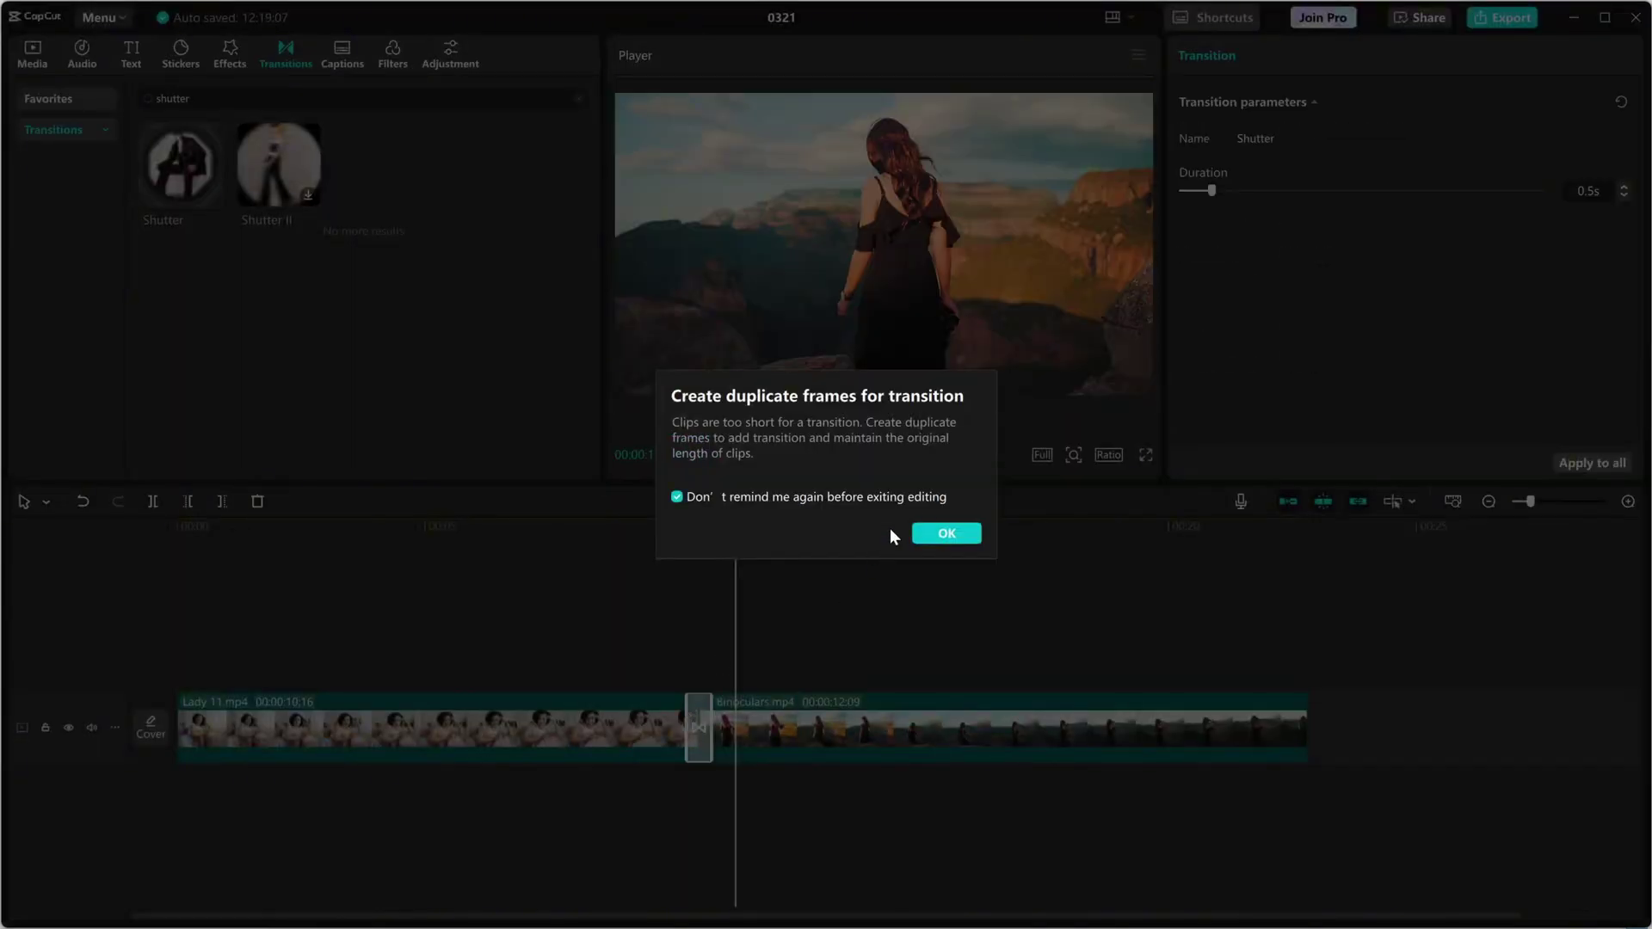
pyautogui.click(943, 534)
# Preview the Shutter transition from just before the cut.
pyautogui.click(700, 529)
pyautogui.press('space')
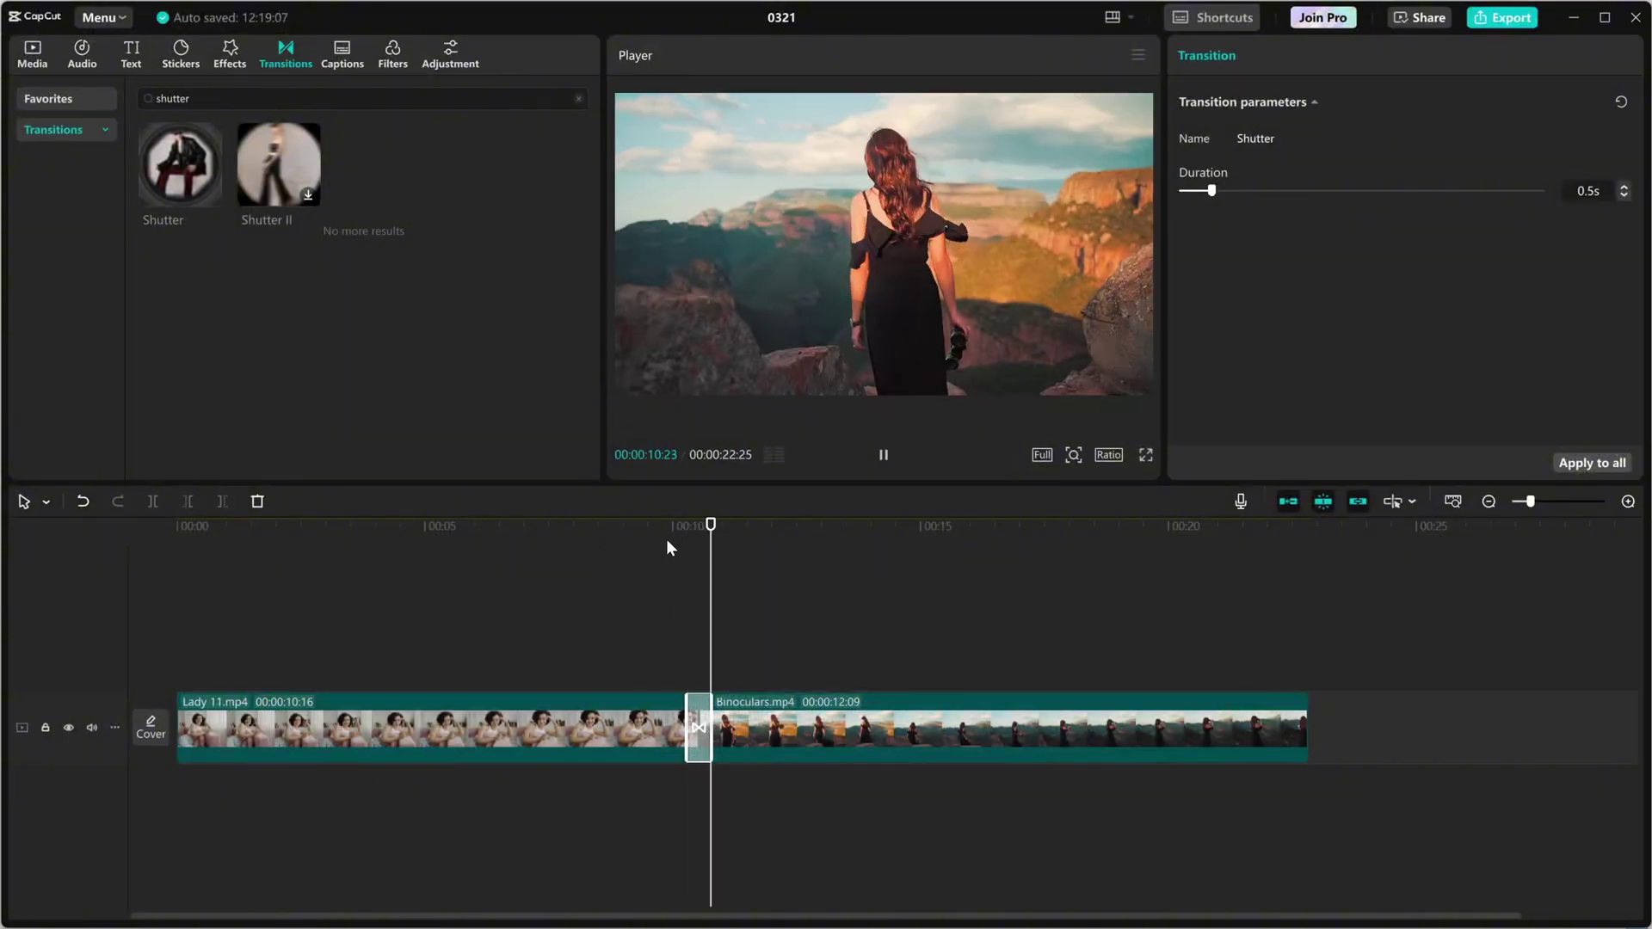
pyautogui.click(670, 529)
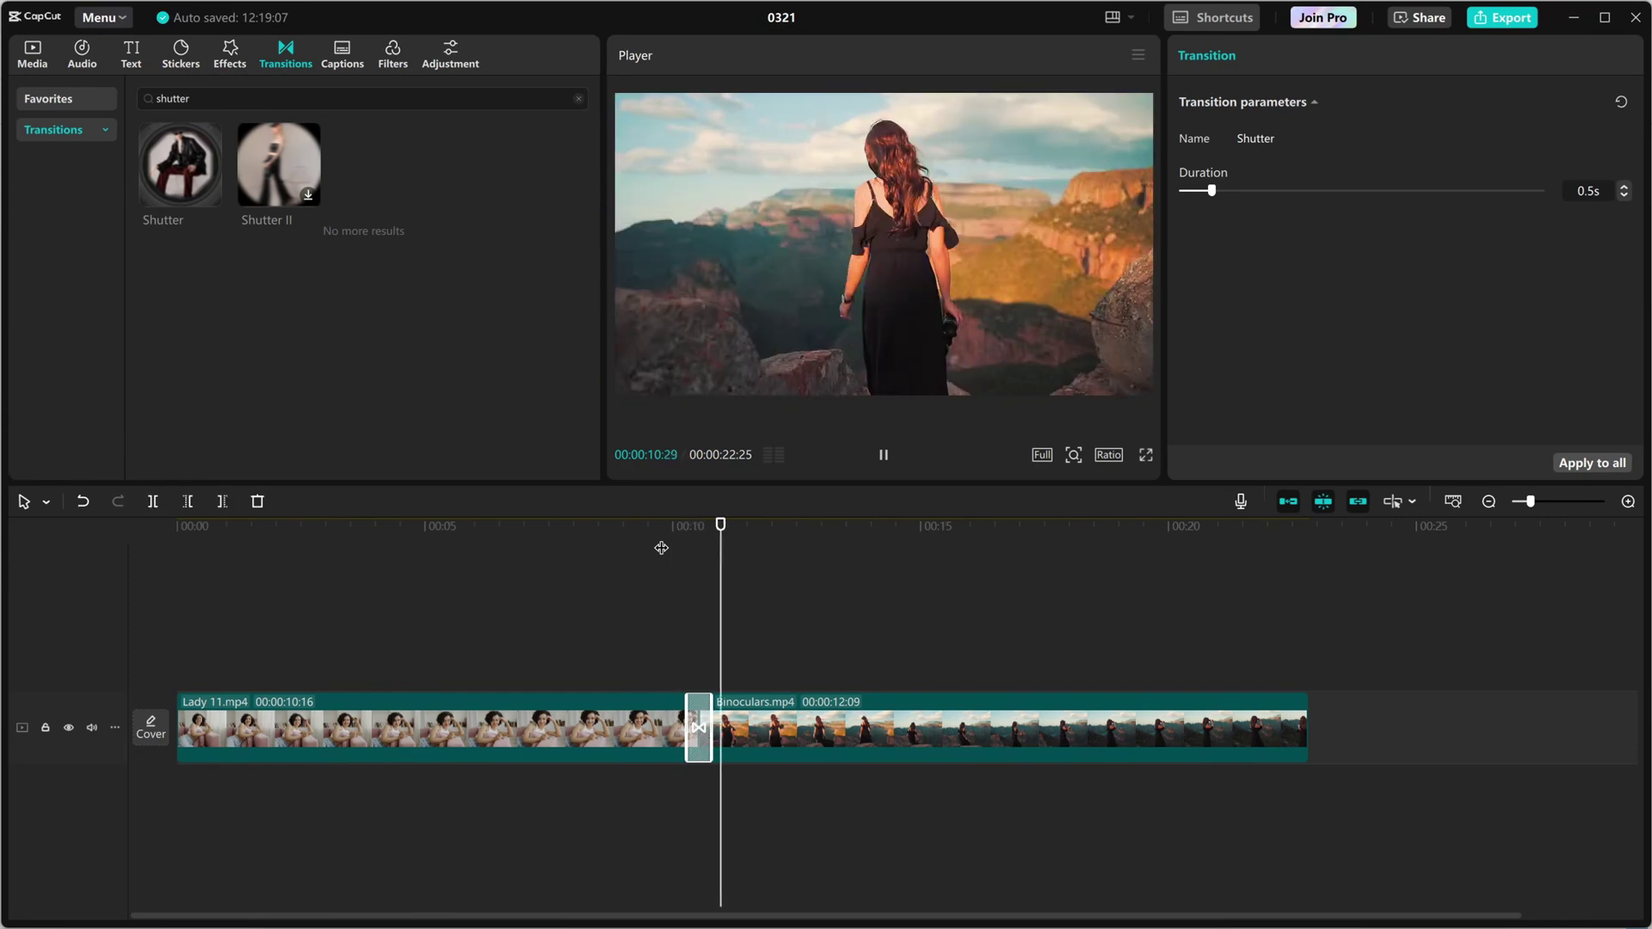
pyautogui.press('space')
# Widen the Shutter transition's left edge to 1.7s and replay it from before the cut.
pyautogui.moveTo(690, 720); pyautogui.dragTo(669, 719)
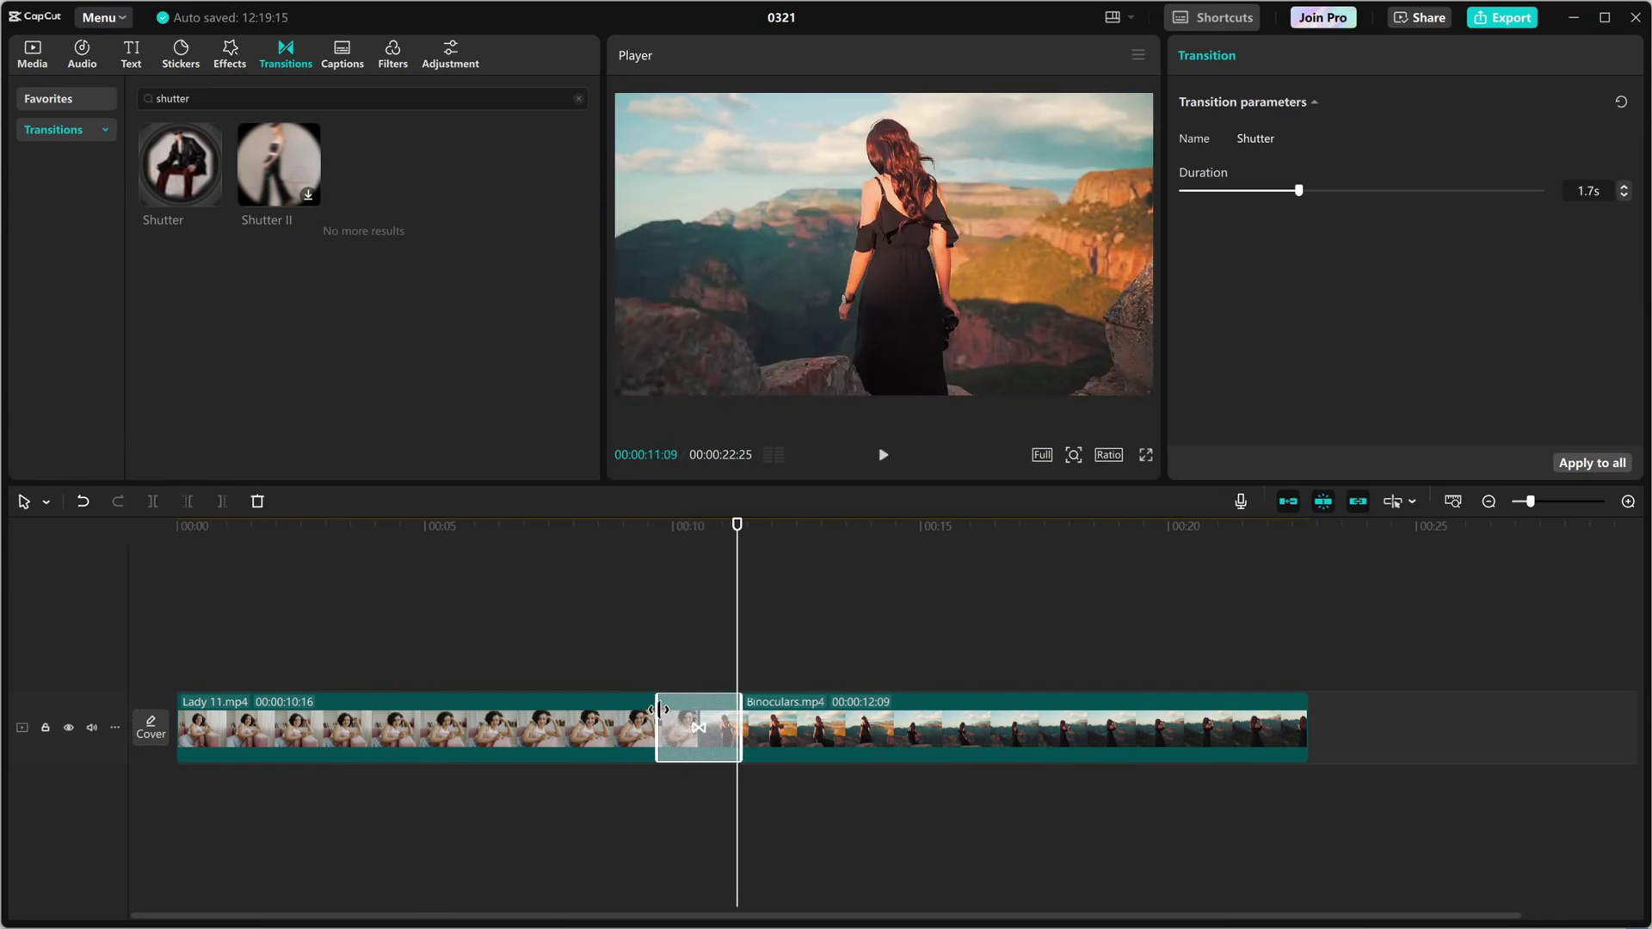
pyautogui.click(637, 529)
pyautogui.press('space')
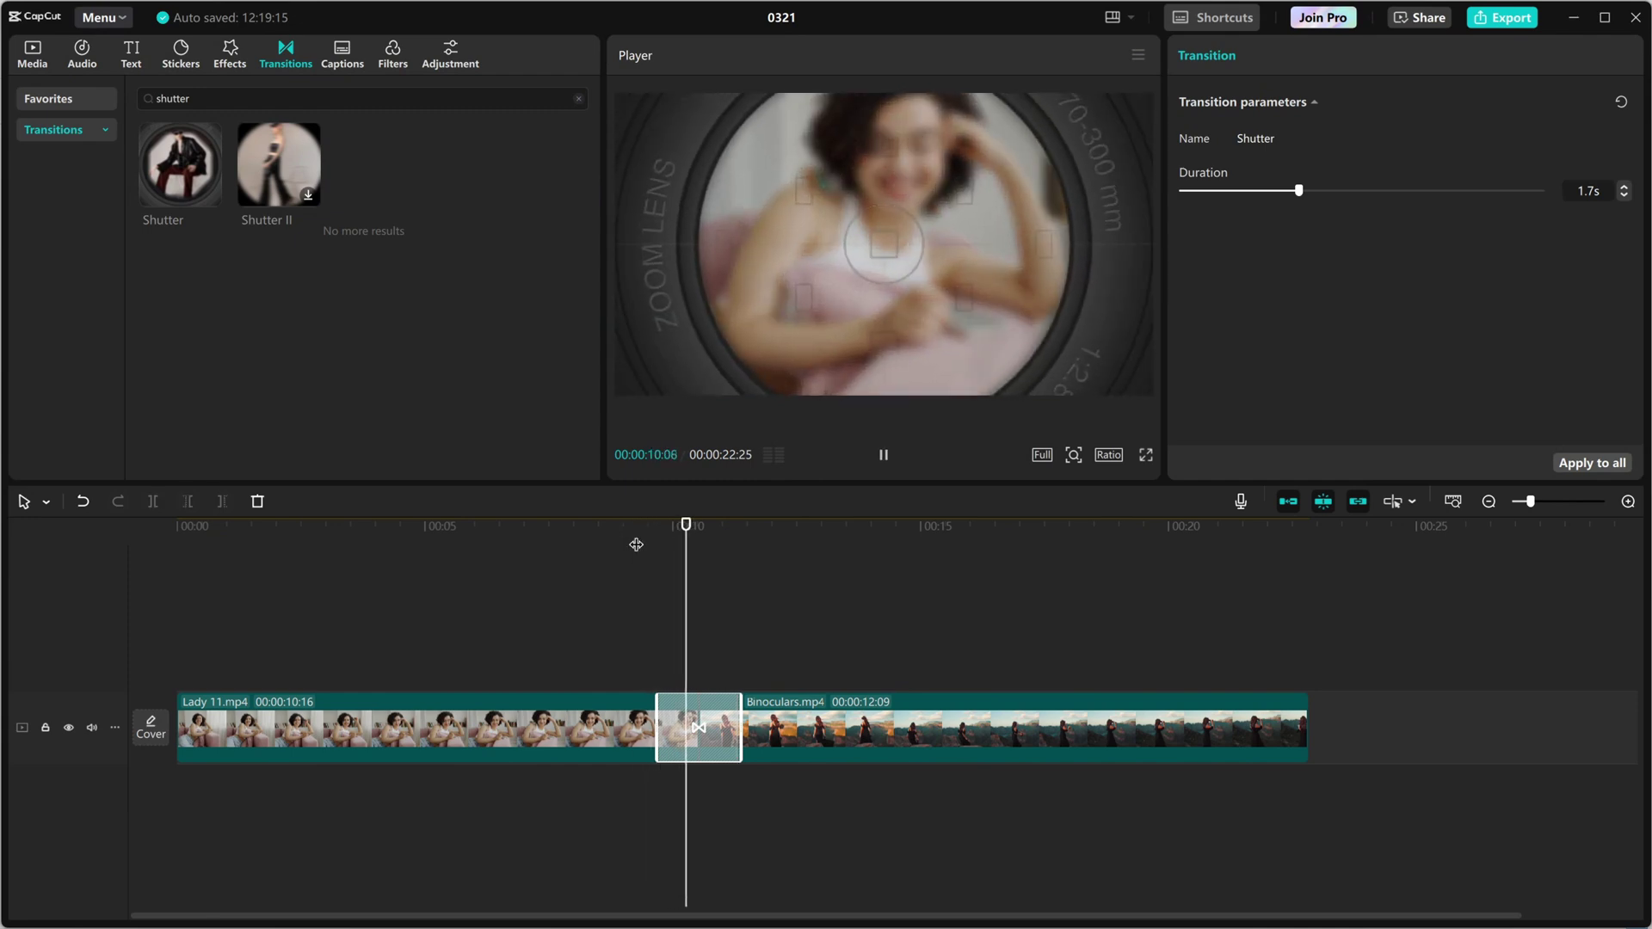
pyautogui.click(637, 543)
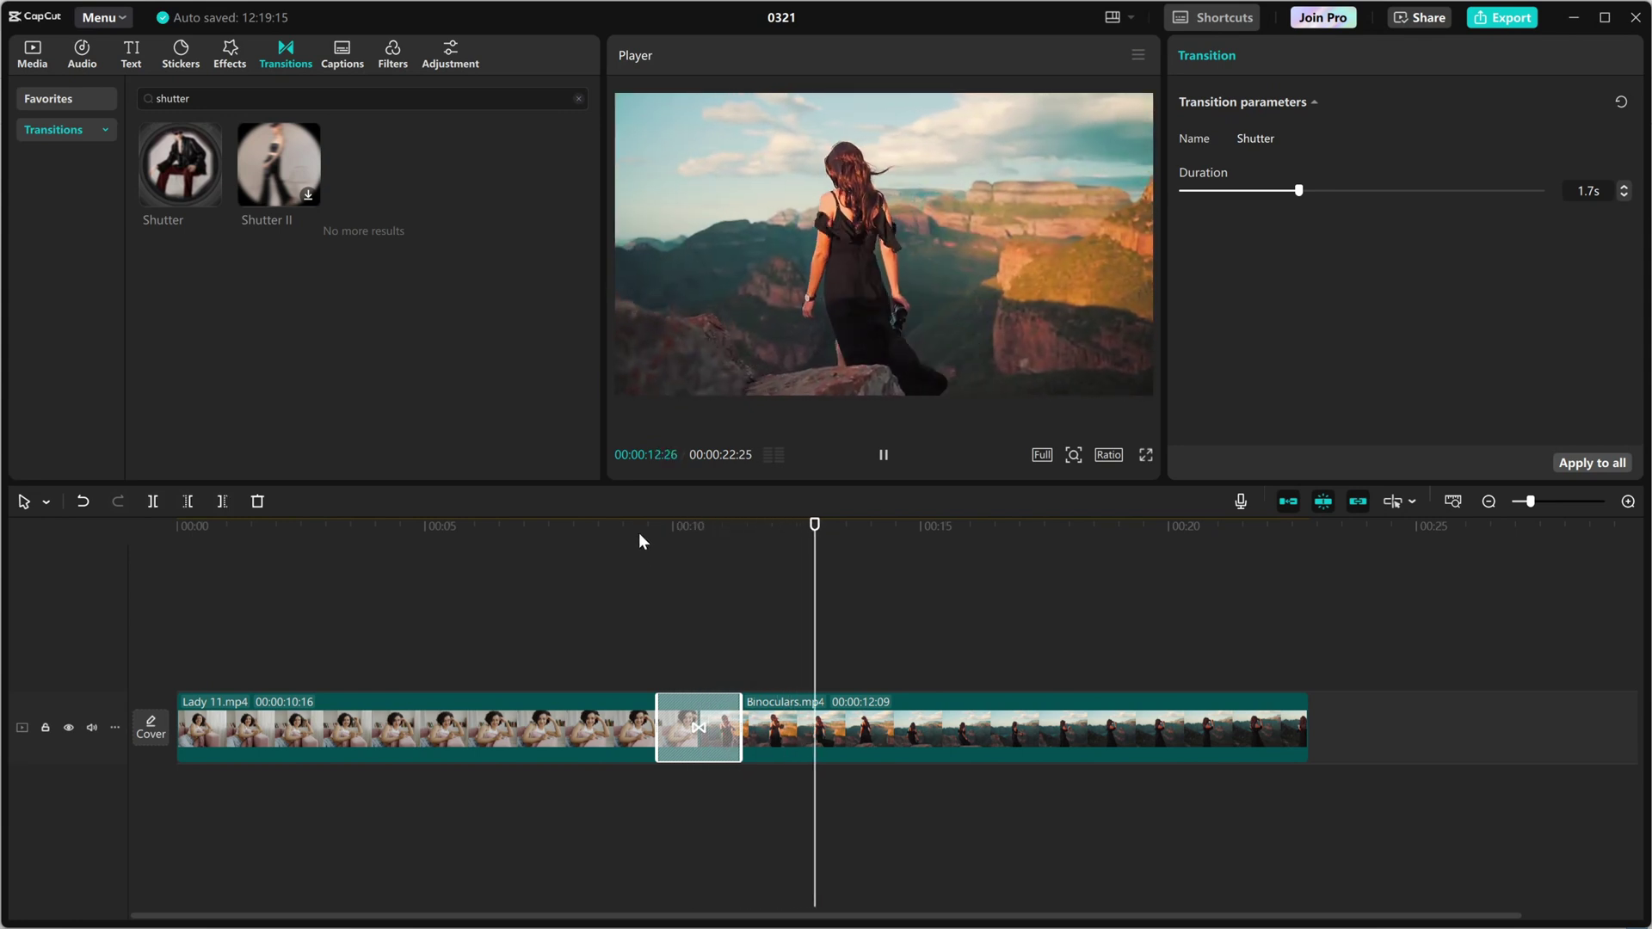
pyautogui.click(638, 540)
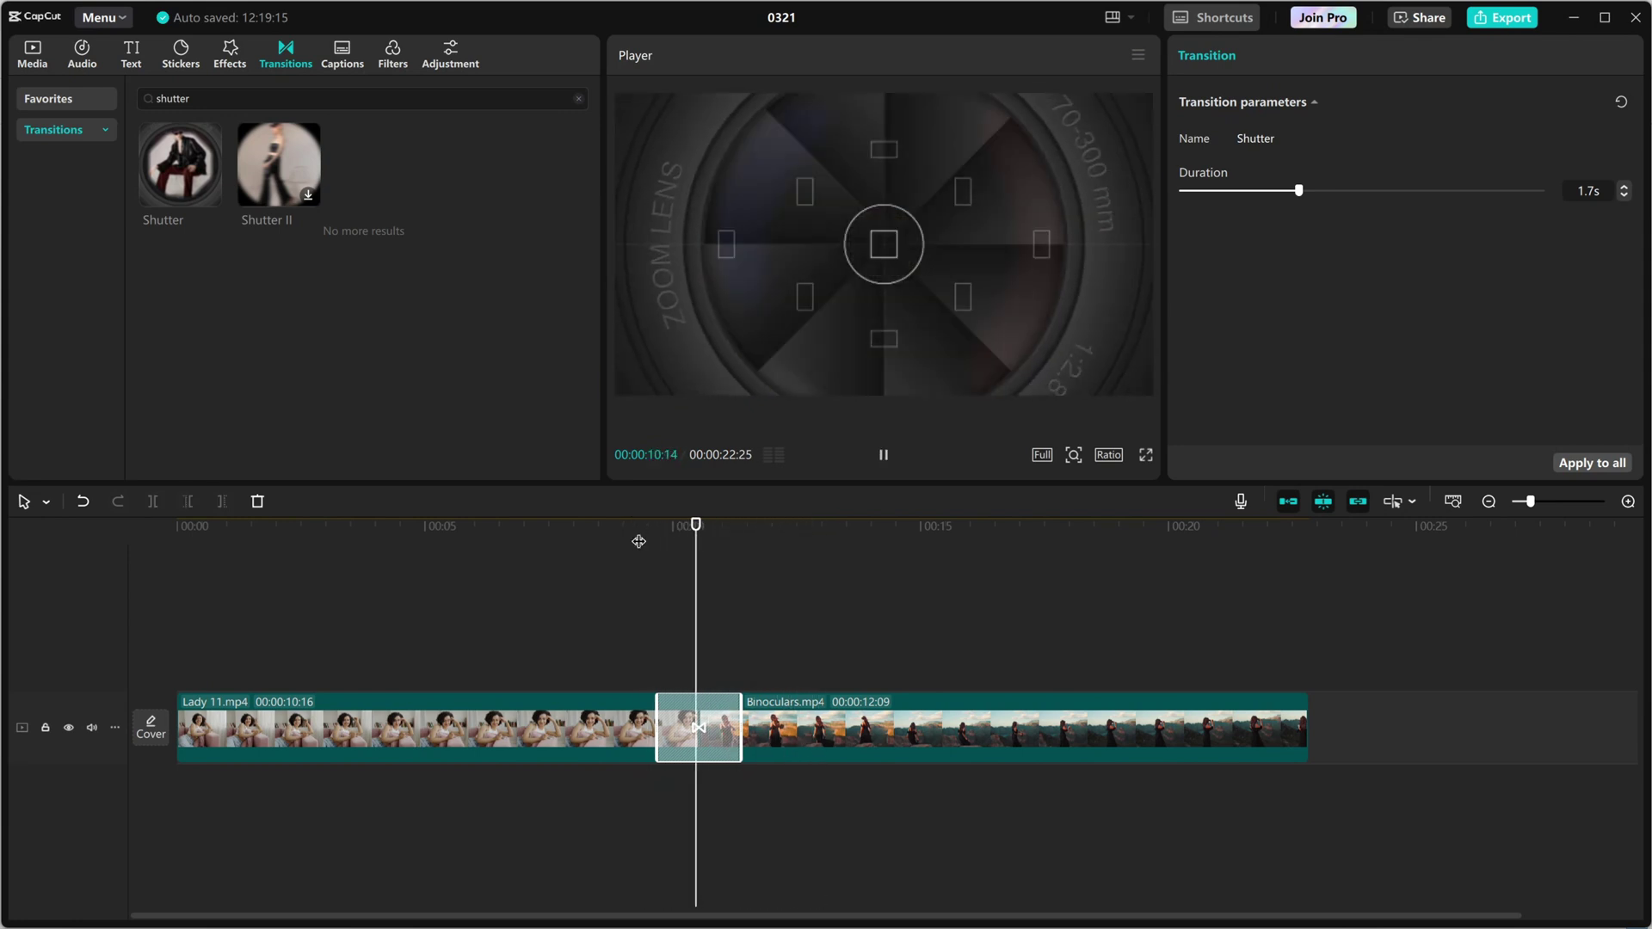
pyautogui.click(638, 541)
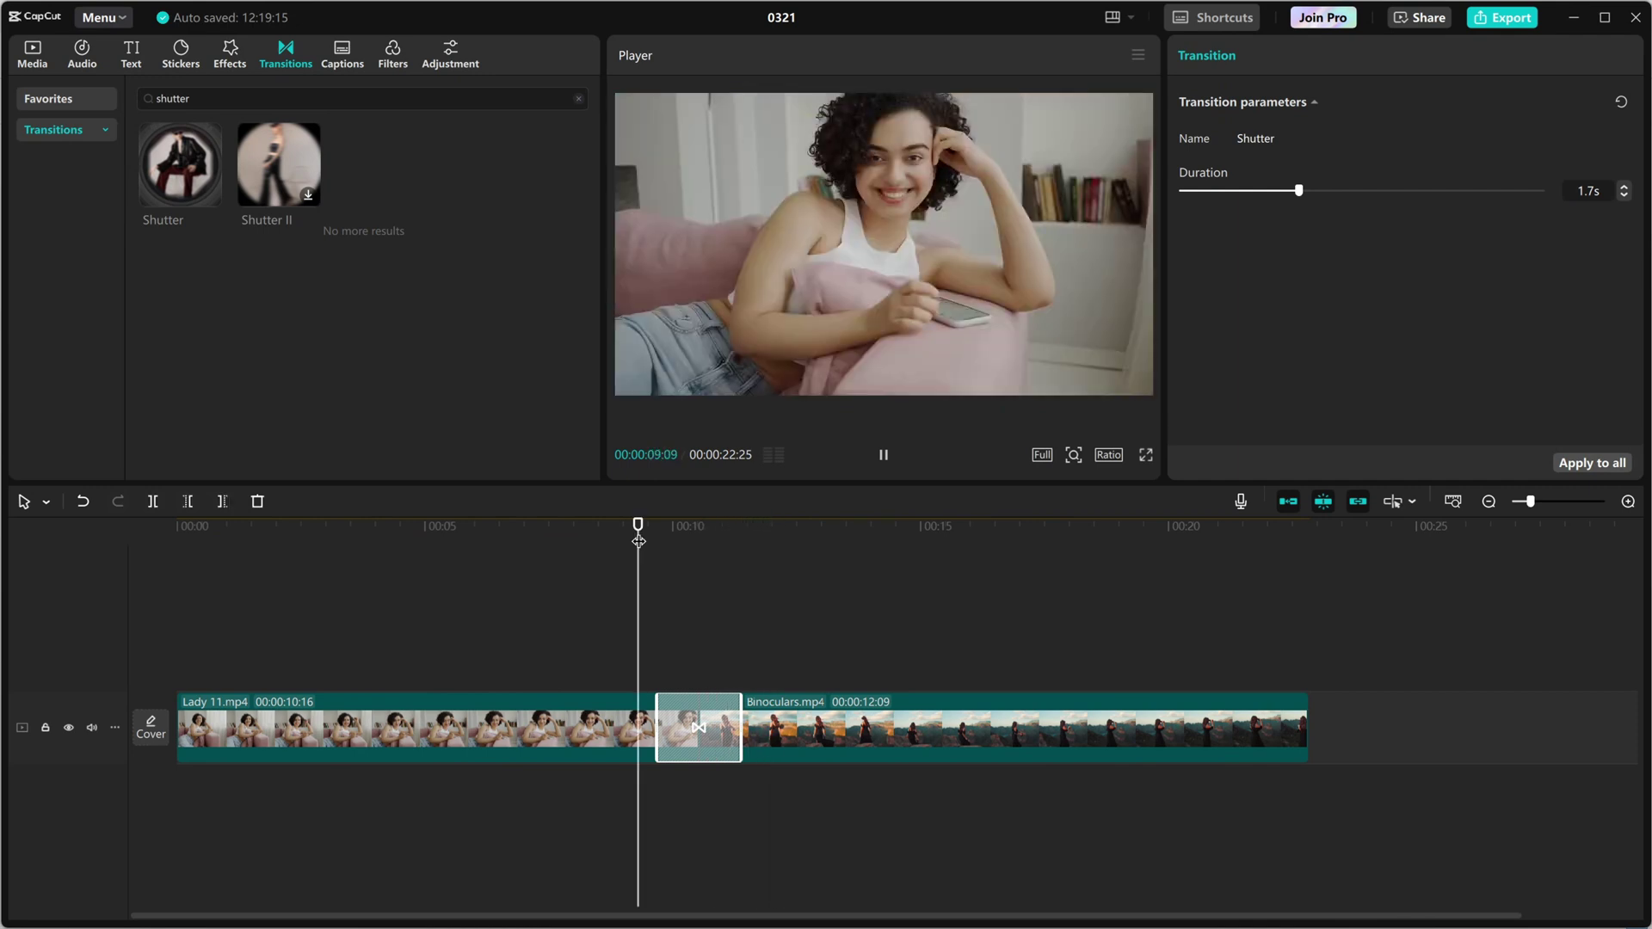